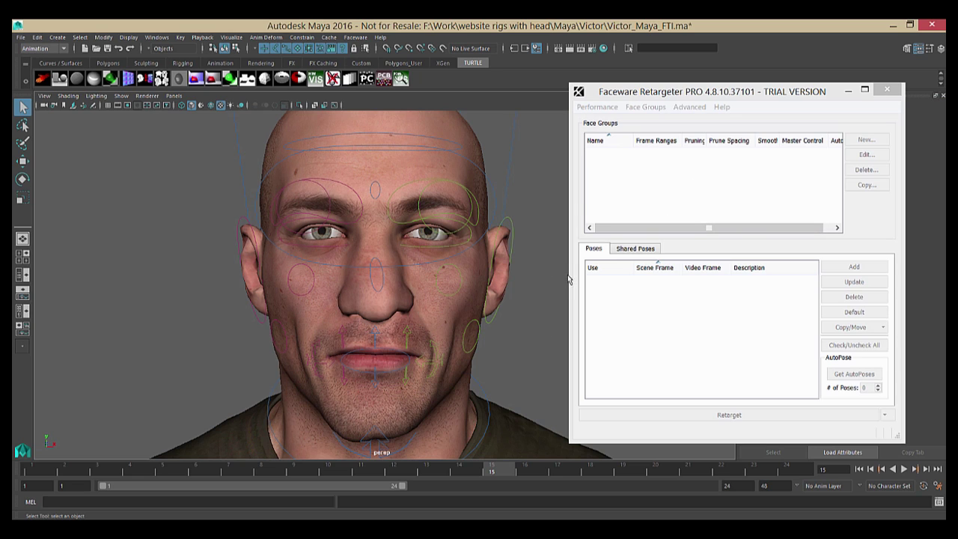
# Open Character Setup and create a new character with the default Head, Mouth, Eyes and Brows groups.
pyautogui.click(692, 110)
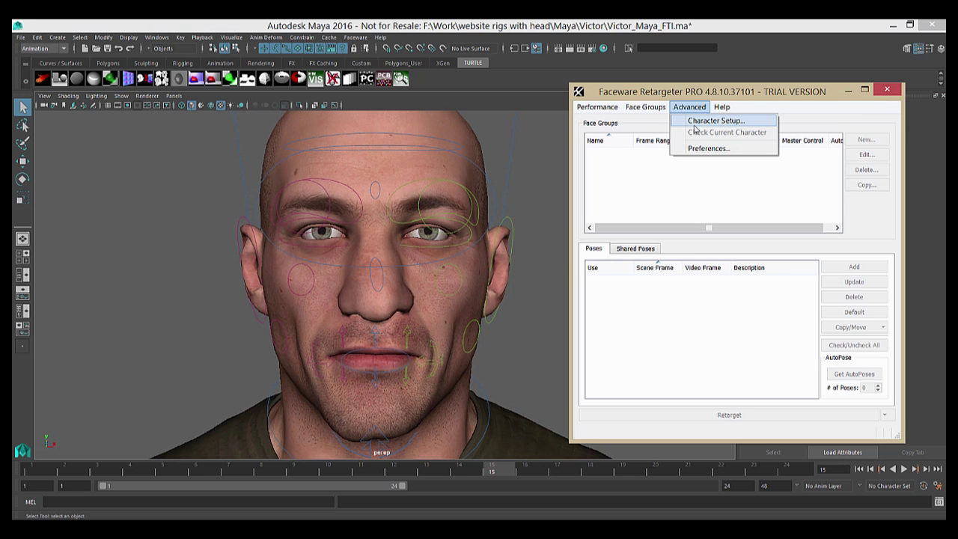
pyautogui.click(695, 128)
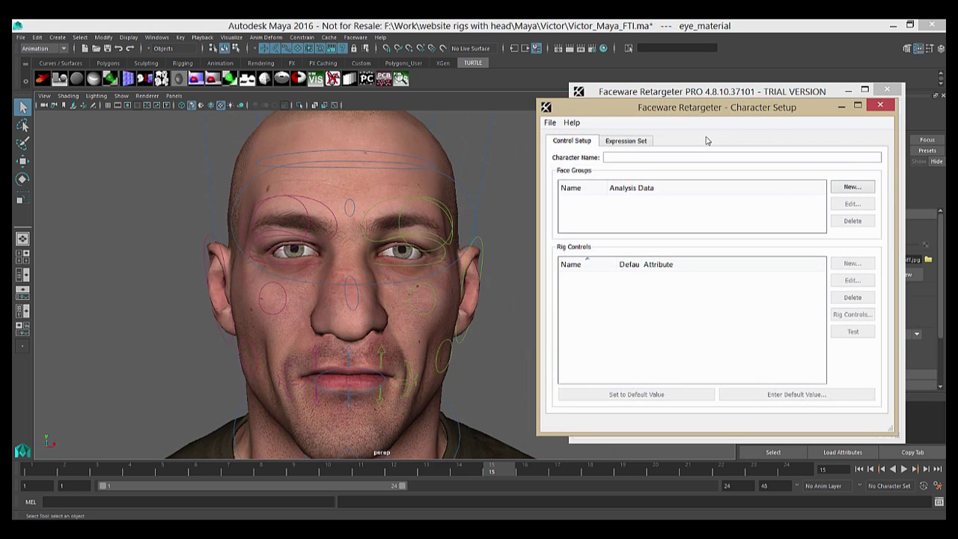
pyautogui.click(550, 122)
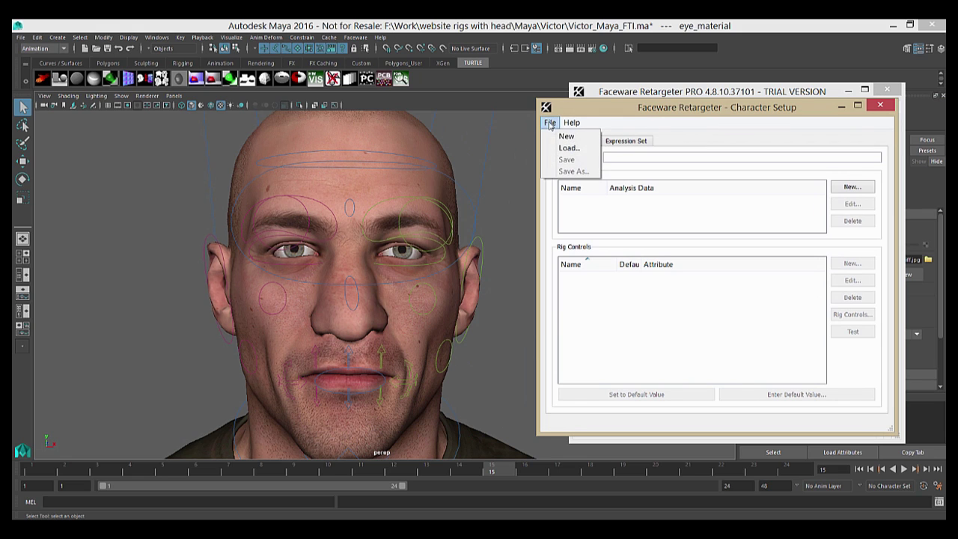
pyautogui.click(565, 136)
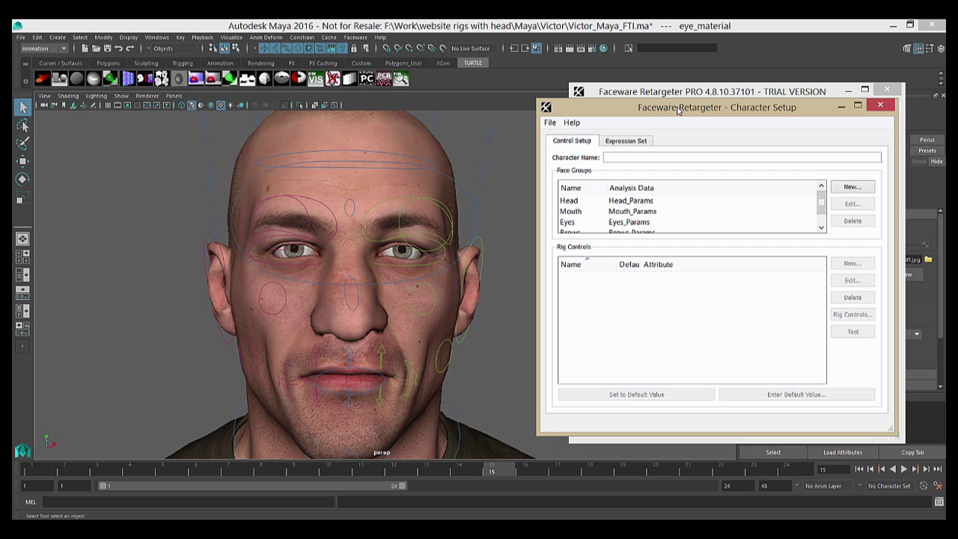
pyautogui.click(677, 155)
# Name the character Victor and delete the Head face group.
pyautogui.write('Victor')
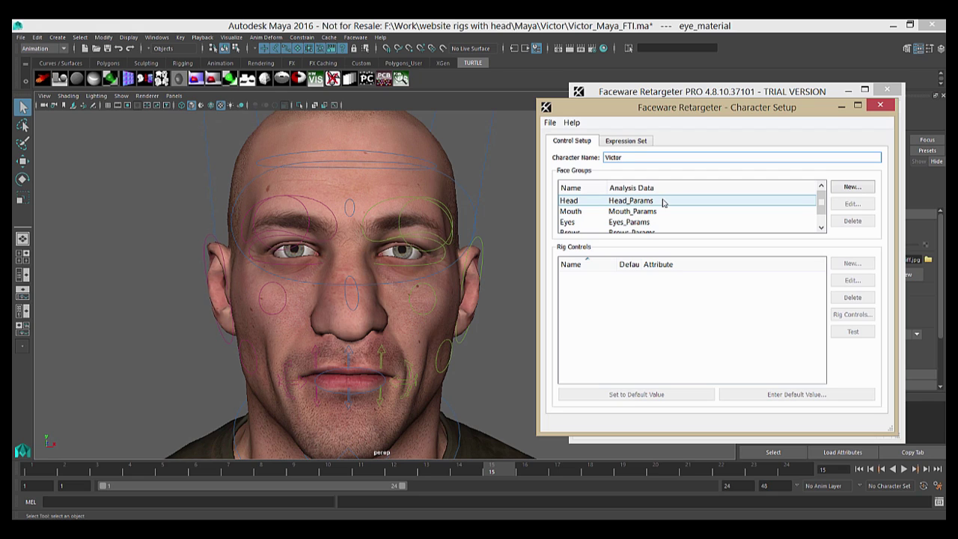
pyautogui.click(663, 201)
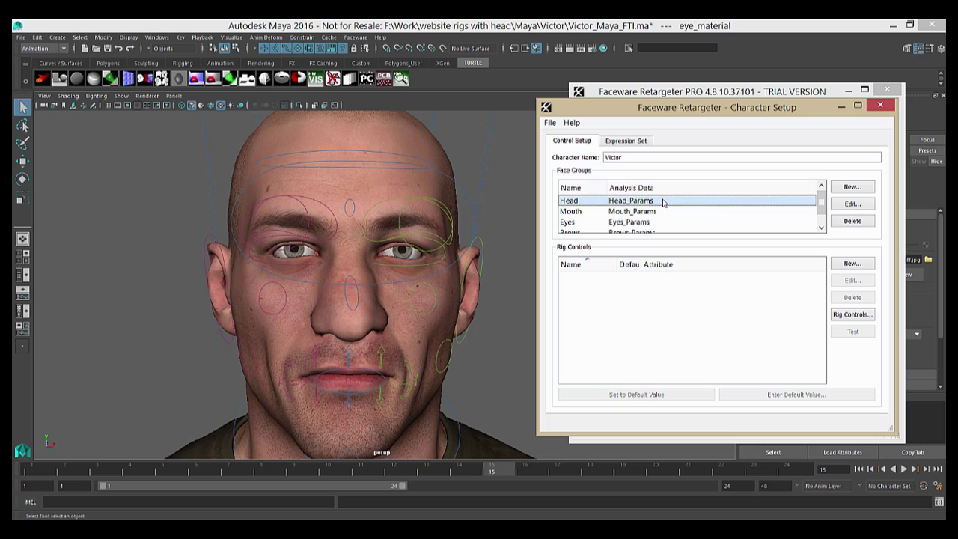
pyautogui.click(853, 224)
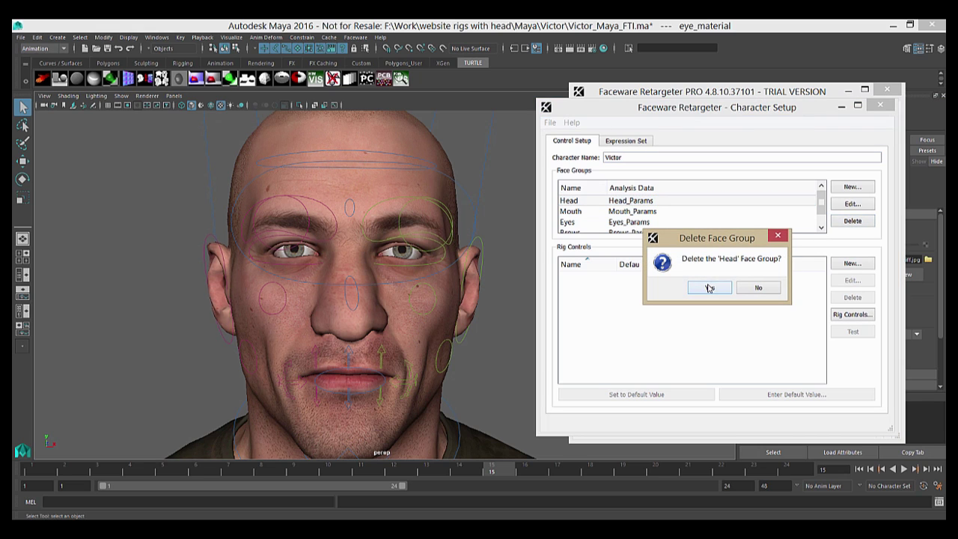
pyautogui.click(710, 289)
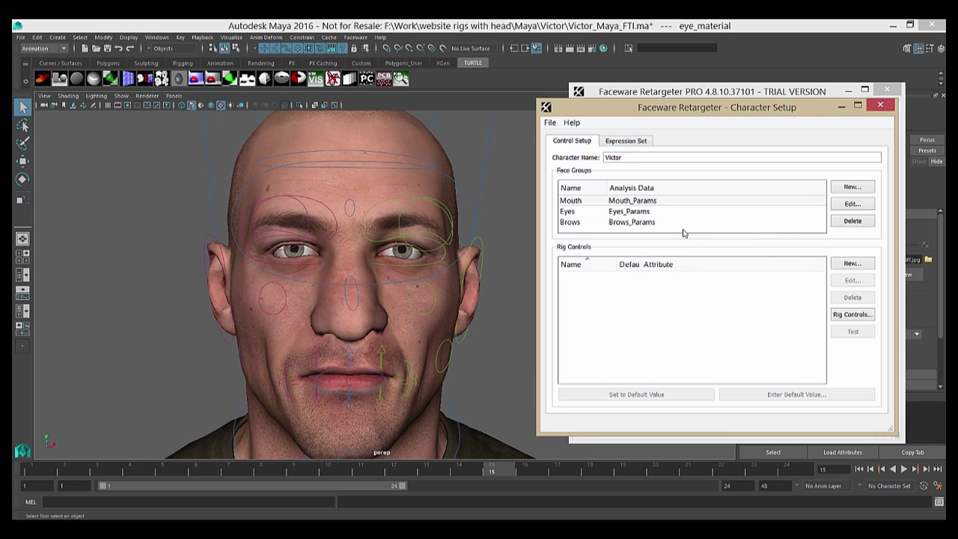
# Cycle through the remaining Mouth, Eyes and Brows groups, ending on Mouth.
pyautogui.click(640, 202)
pyautogui.click(641, 223)
pyautogui.click(641, 202)
pyautogui.click(641, 222)
pyautogui.click(640, 212)
pyautogui.click(641, 223)
pyautogui.click(640, 212)
pyautogui.click(641, 201)
# With the Eyes group selected, pick both eyelid controls and the eyesTransformParent ellipse in the viewport.
pyautogui.click(662, 259)
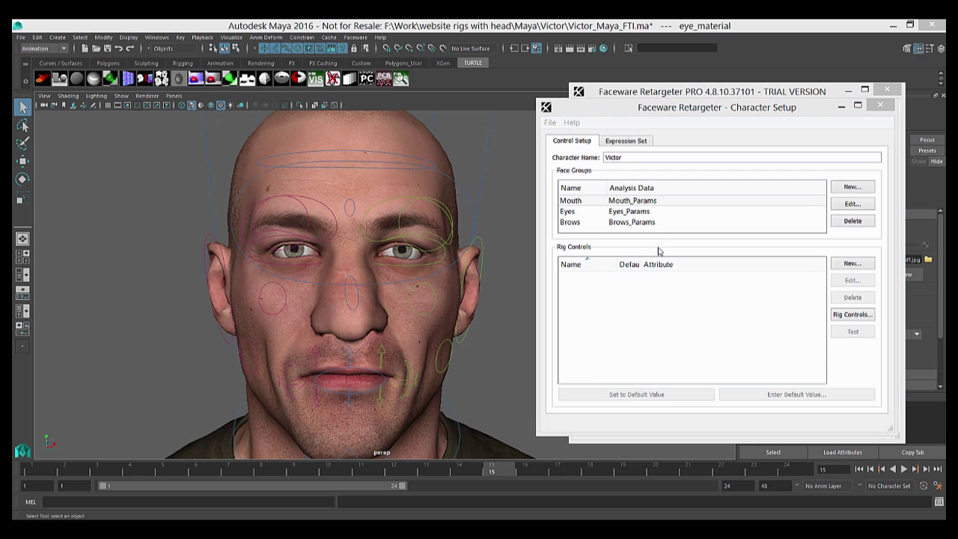
pyautogui.click(644, 213)
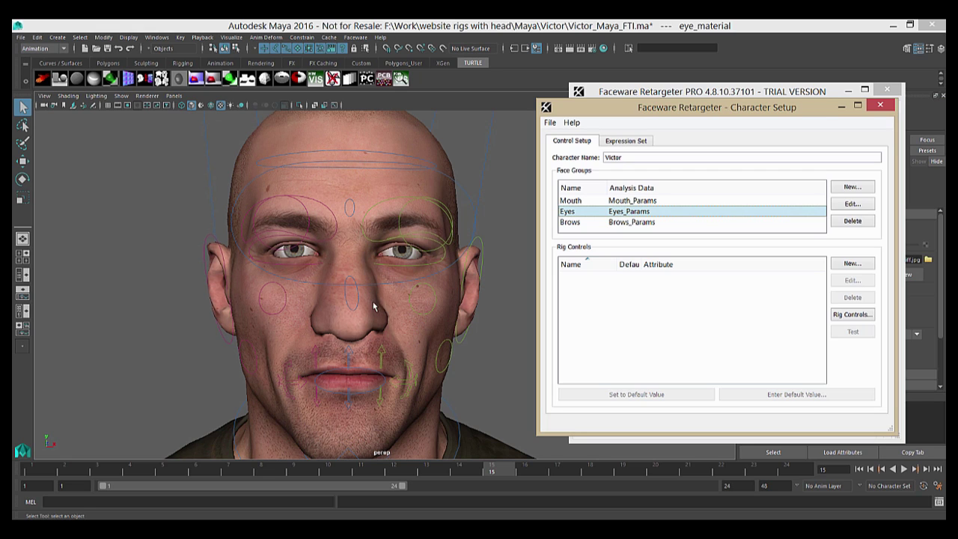
pyautogui.click(304, 264)
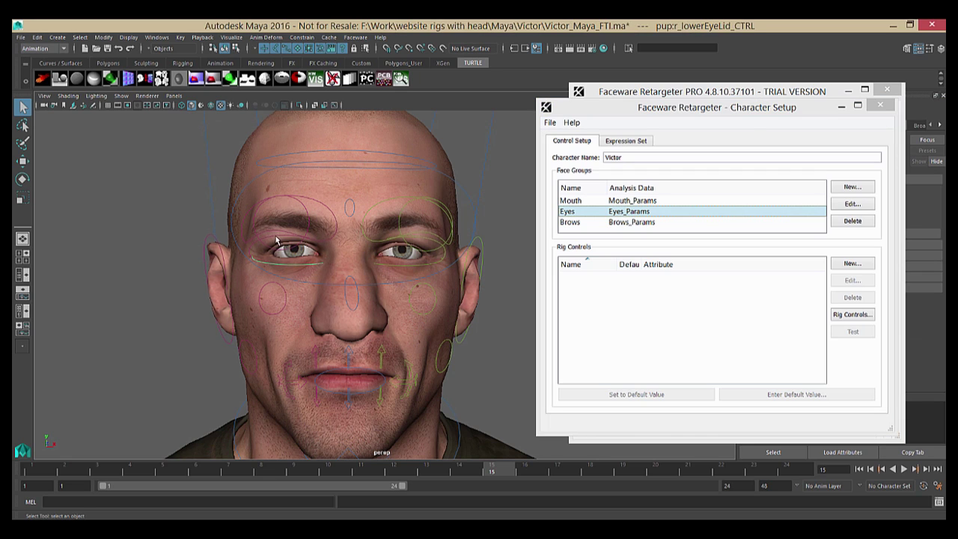
pyautogui.keyDown('shift'); pyautogui.click(394, 265); pyautogui.keyUp('shift')
pyautogui.keyDown('shift'); pyautogui.click(460, 189); pyautogui.keyUp('shift')
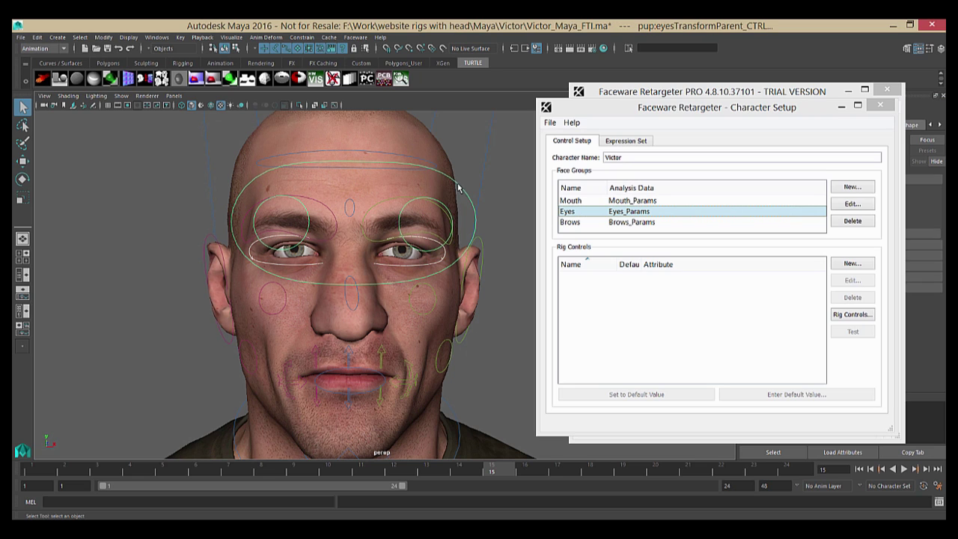
pyautogui.click(727, 140)
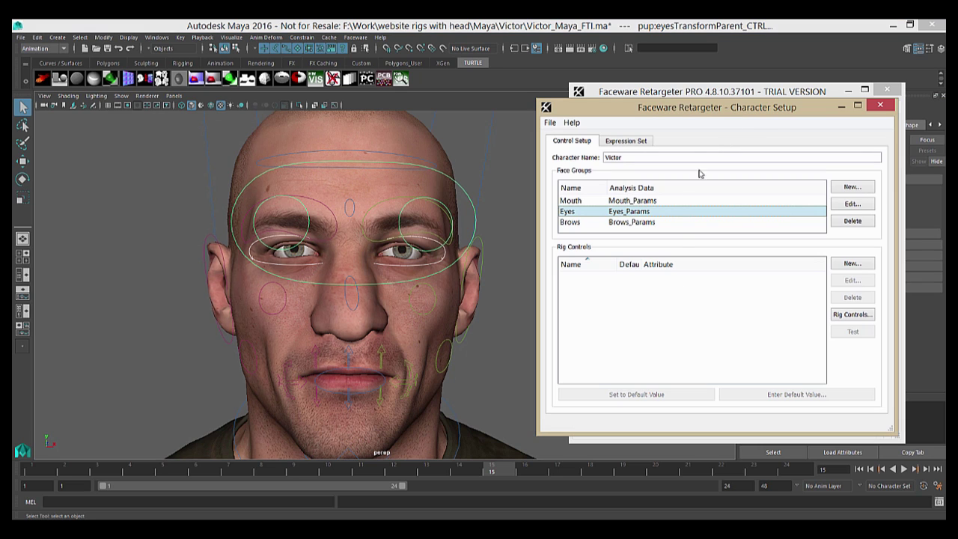
# Load the selected controls into Rig Controls and add all their attributes to the Eyes group.
pyautogui.click(850, 316)
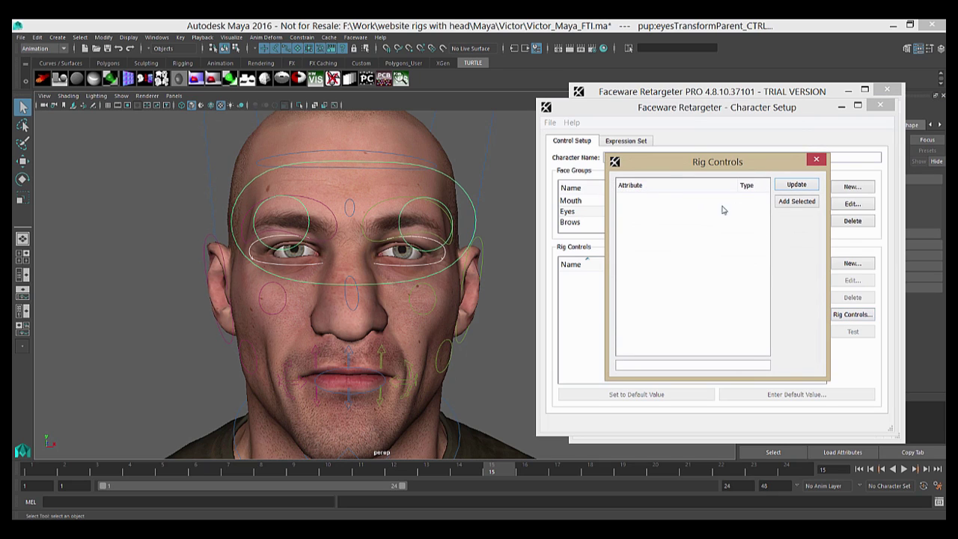
pyautogui.click(794, 185)
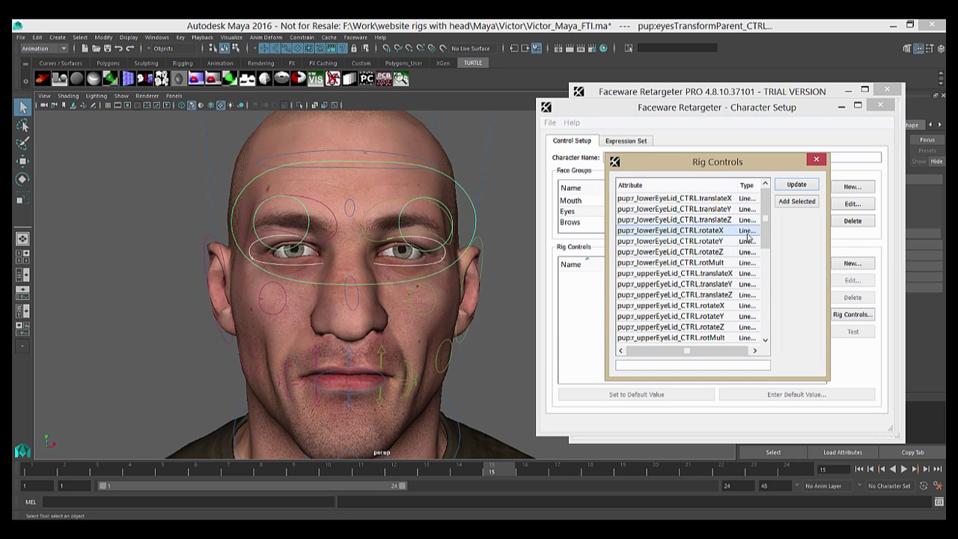
pyautogui.hotkey('ctrl', 'a')
pyautogui.moveTo(765, 241); pyautogui.dragTo(765, 294)
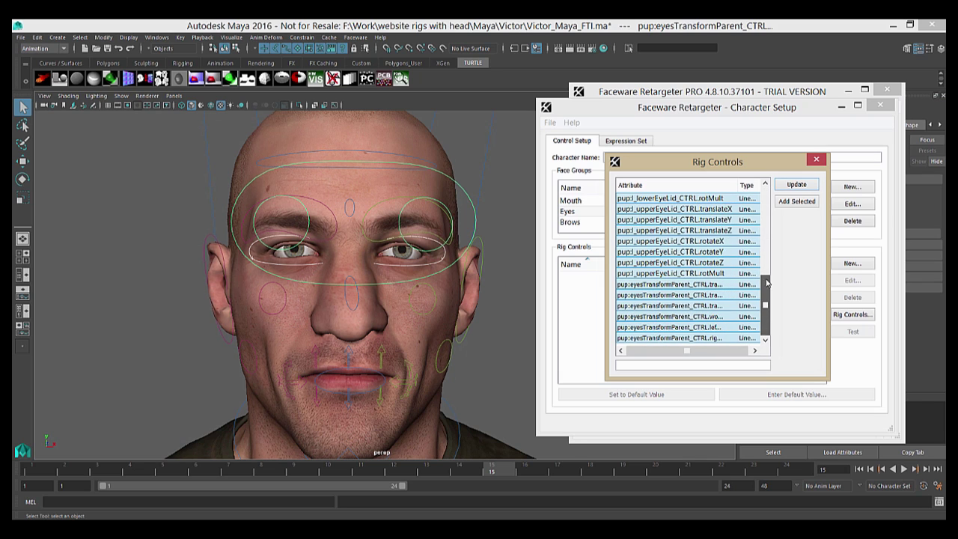
pyautogui.scroll(4, 766, 292)
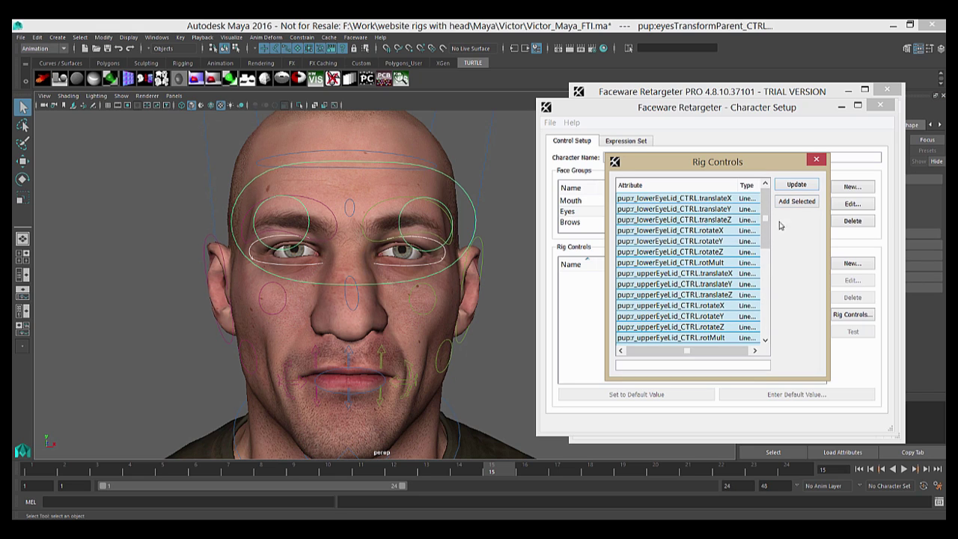
pyautogui.click(799, 203)
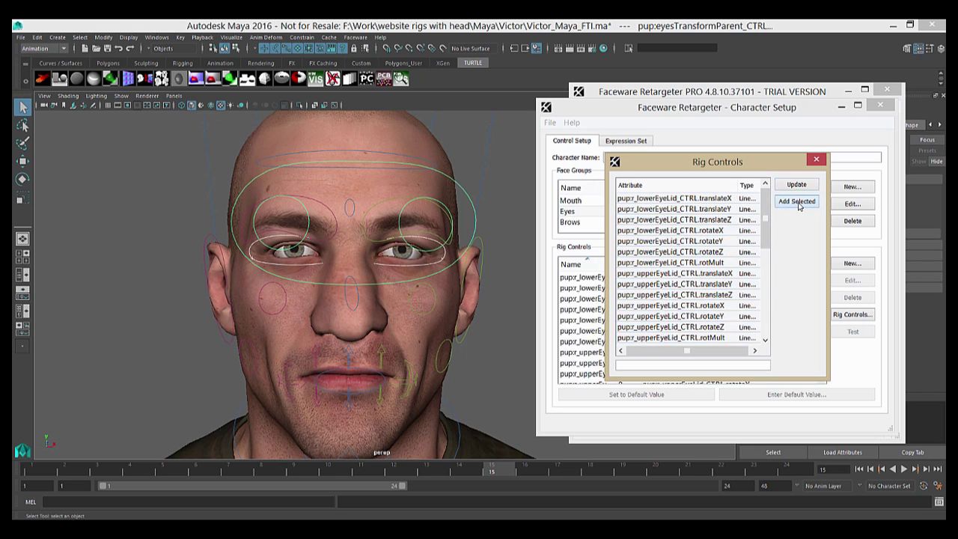
pyautogui.click(816, 162)
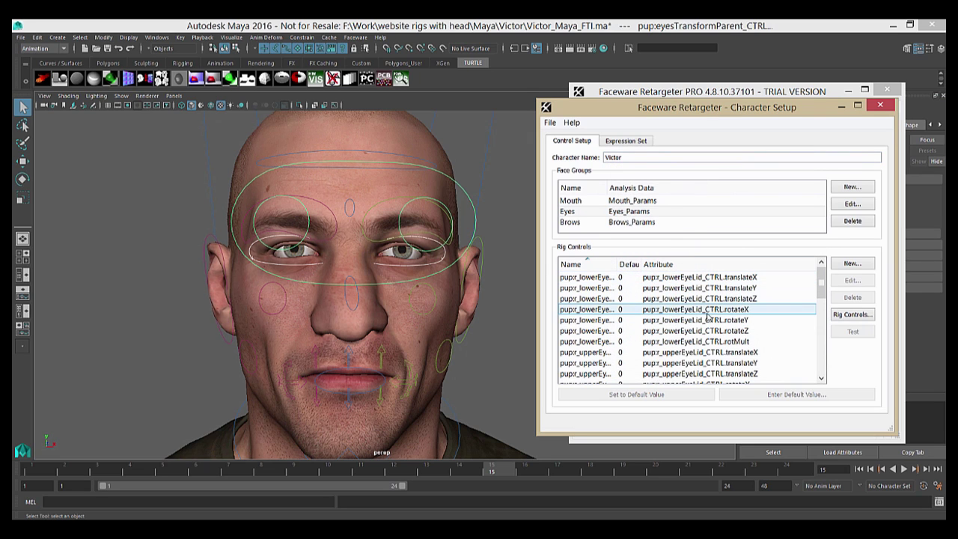
# Select the lower eyelid translate and rotate attributes in the Eyes rig control list.
pyautogui.click(651, 320)
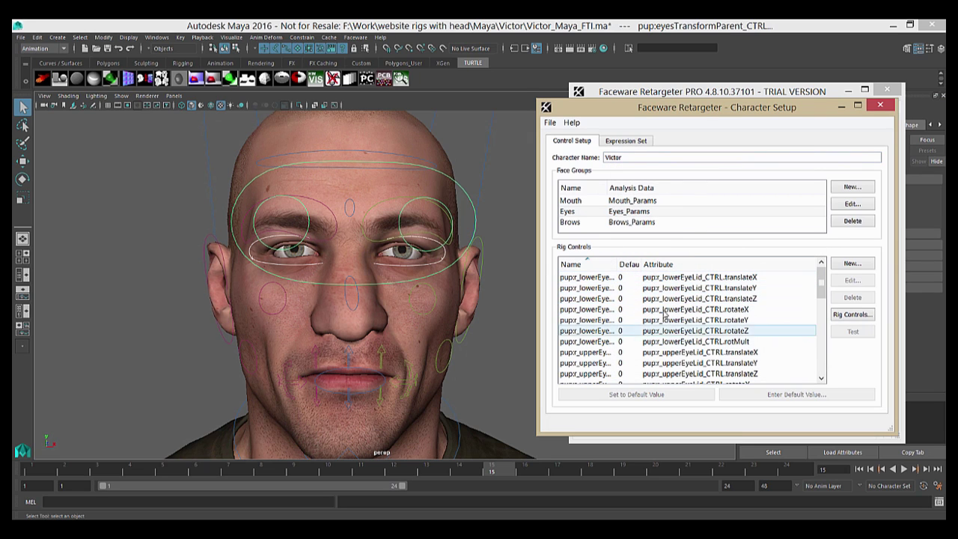
pyautogui.click(676, 299)
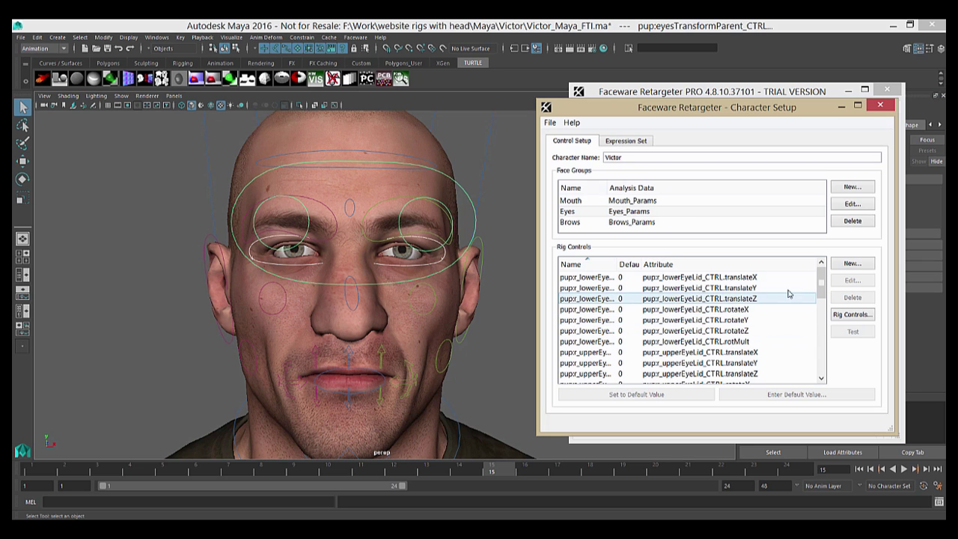
pyautogui.moveTo(823, 283)
pyautogui.mouseDown()
pyautogui.moveTo(832, 376)
pyautogui.moveTo(826, 257)
pyautogui.moveTo(823, 283)
pyautogui.mouseUp()
pyautogui.click(699, 309)
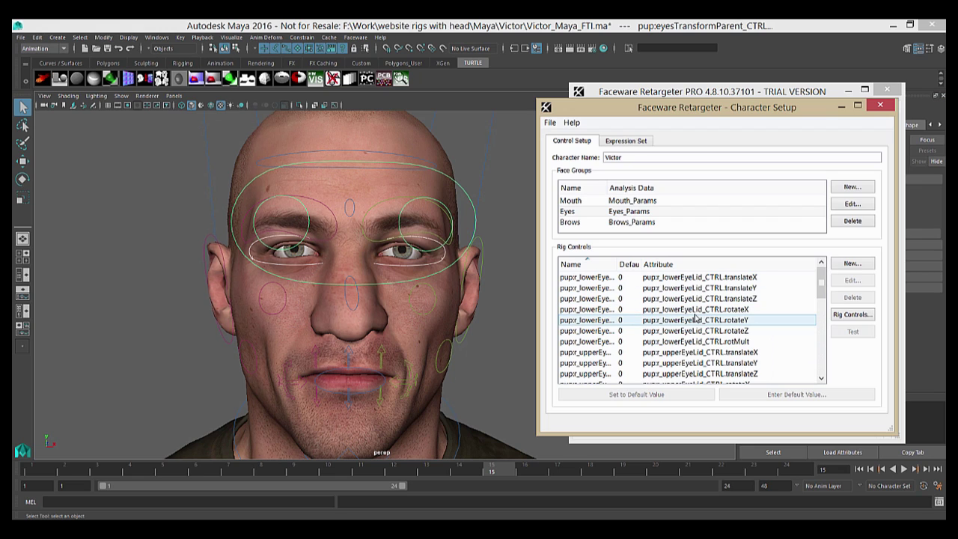
pyautogui.click(697, 319)
pyautogui.click(698, 311)
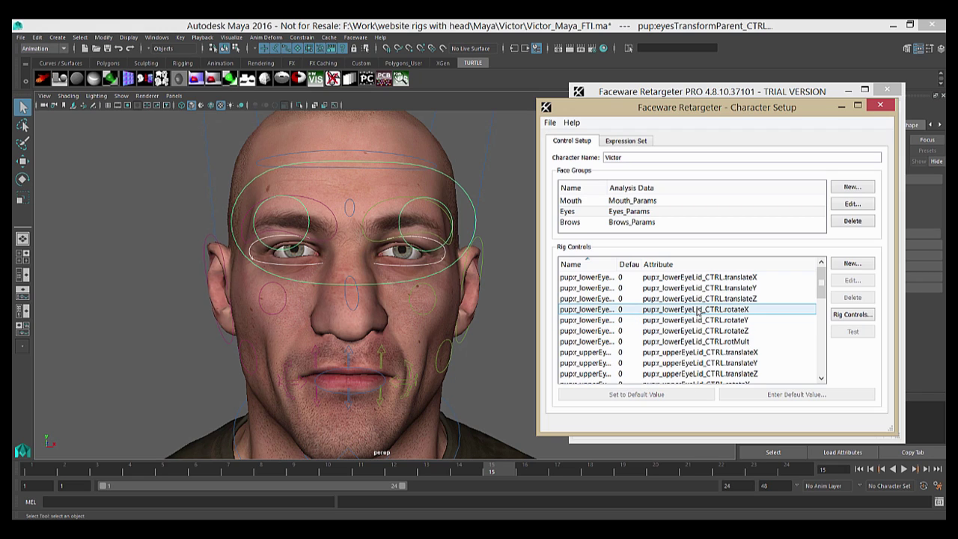
pyautogui.moveTo(697, 309); pyautogui.dragTo(661, 297)
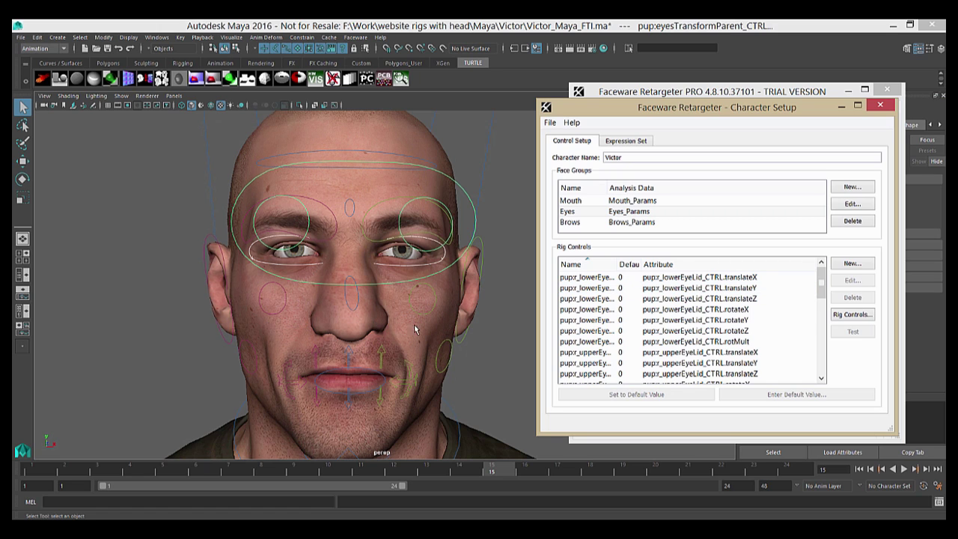
# Set the Eyes rig controls through right_blink to default values and review the list.
pyautogui.click(812, 285)
pyautogui.scroll(-8, 814, 300)
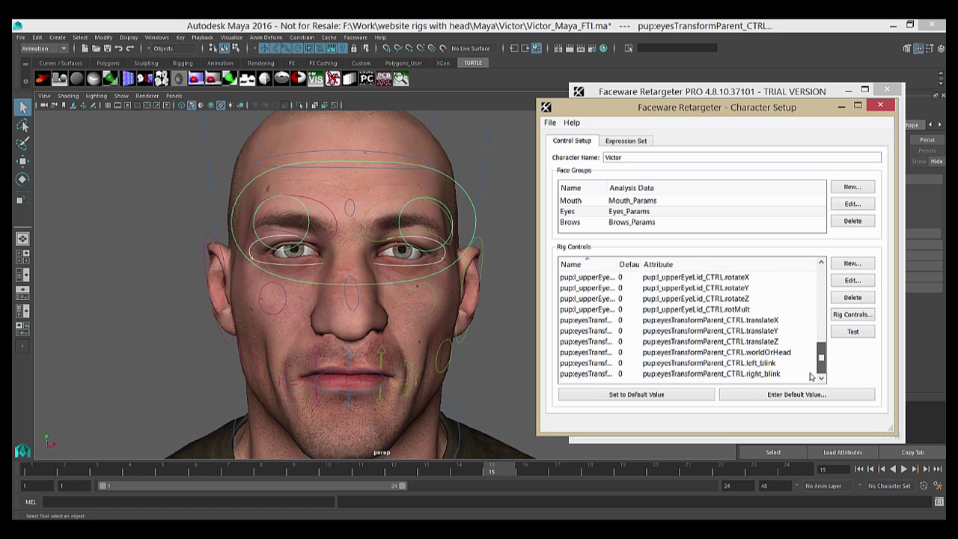
pyautogui.keyDown('shift'); pyautogui.click(782, 375); pyautogui.keyUp('shift')
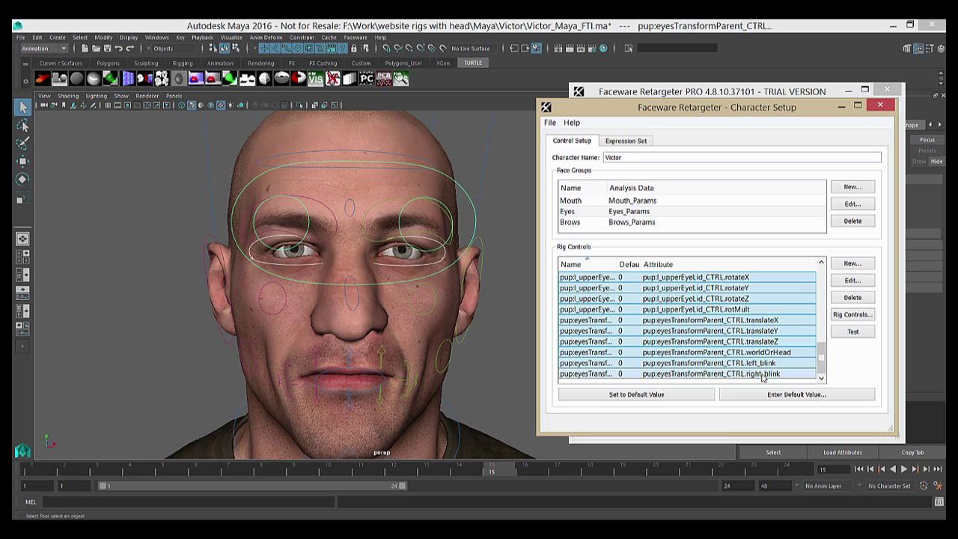
pyautogui.click(681, 397)
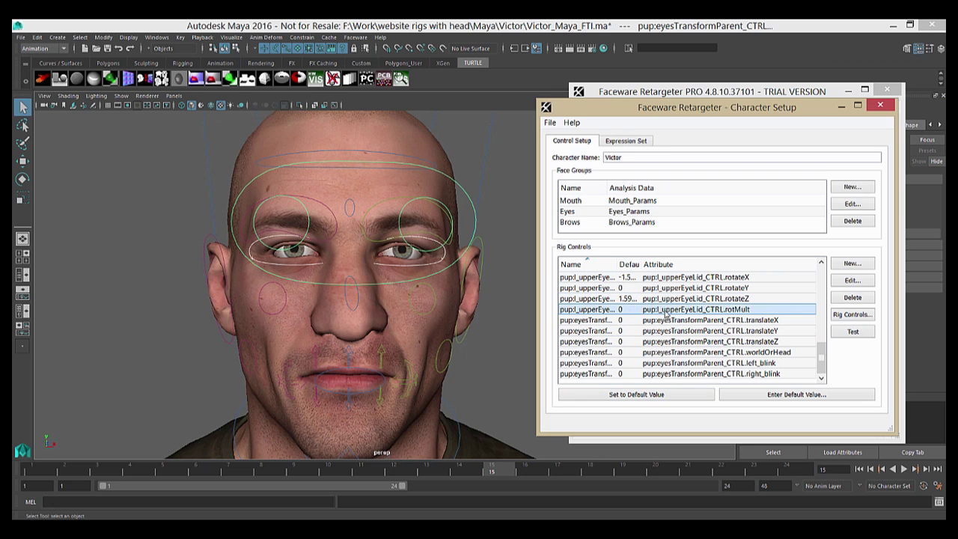
pyautogui.click(662, 314)
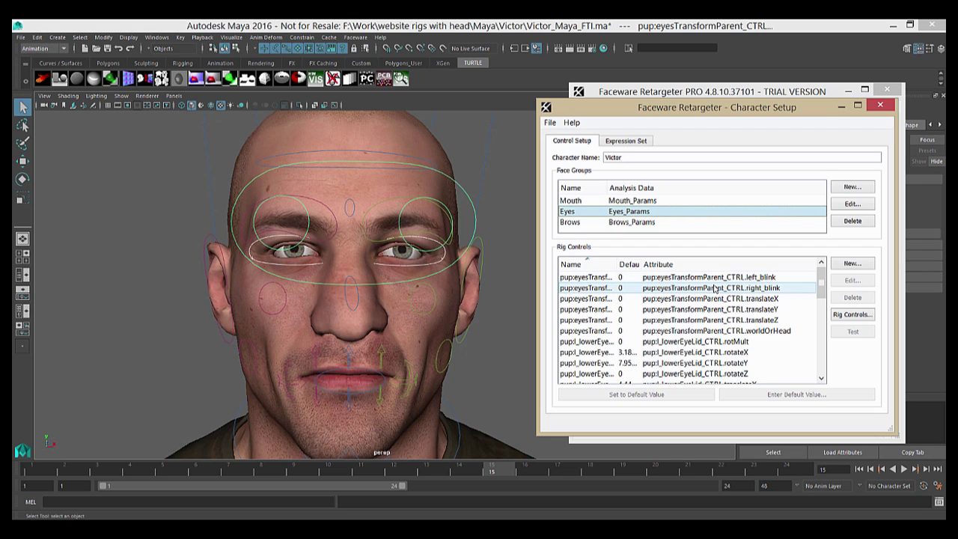
pyautogui.click(550, 123)
pyautogui.click(676, 139)
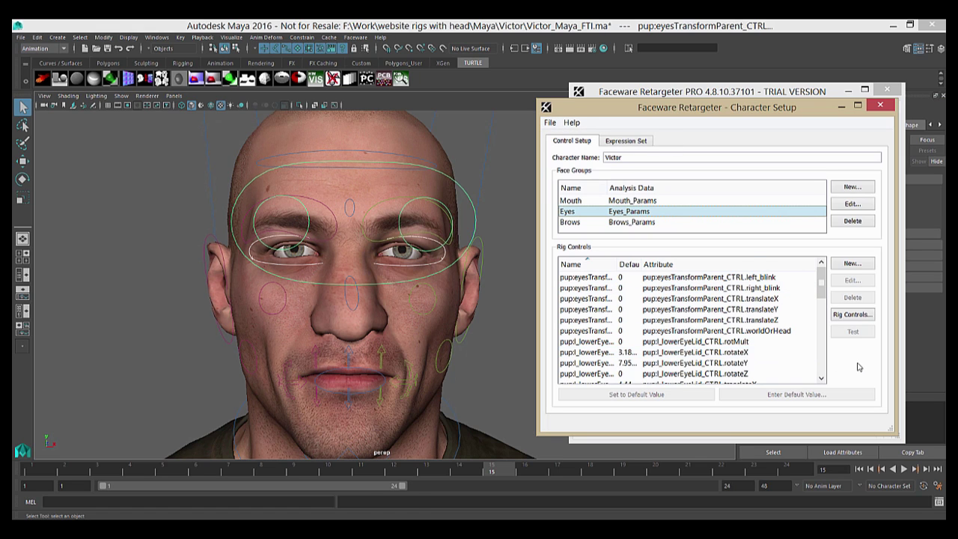
# Add the eyebrow controls' attributes to the Brows face group.
pyautogui.click(655, 223)
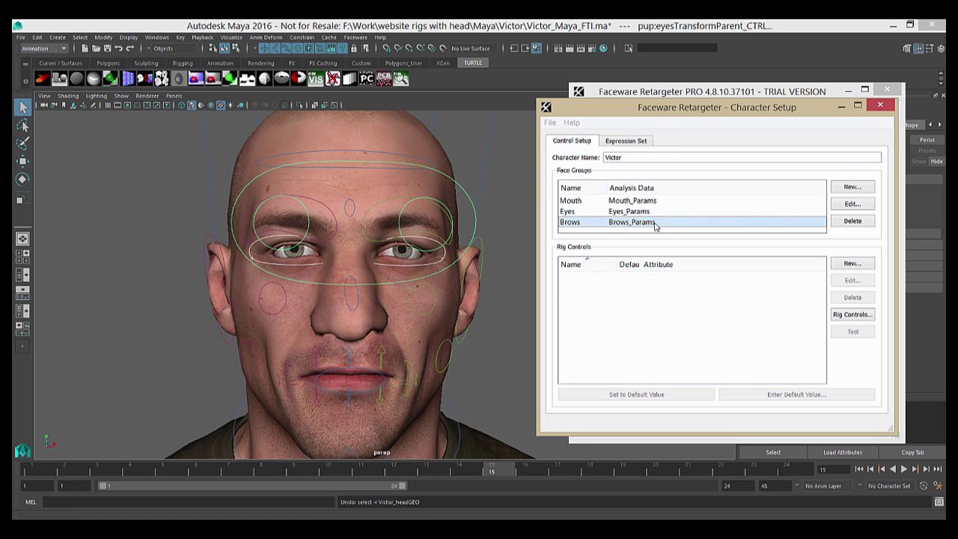
pyautogui.click(311, 200)
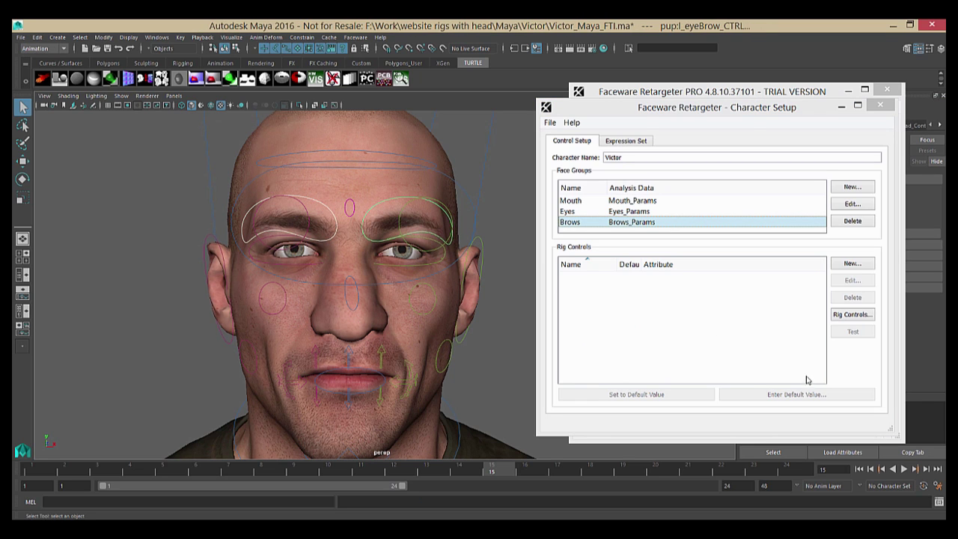
pyautogui.click(844, 316)
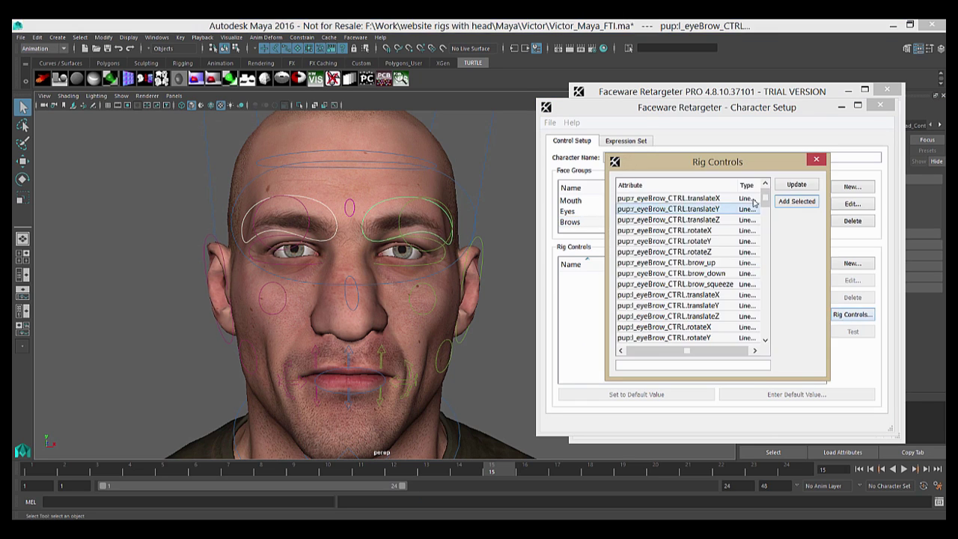
pyautogui.click(796, 202)
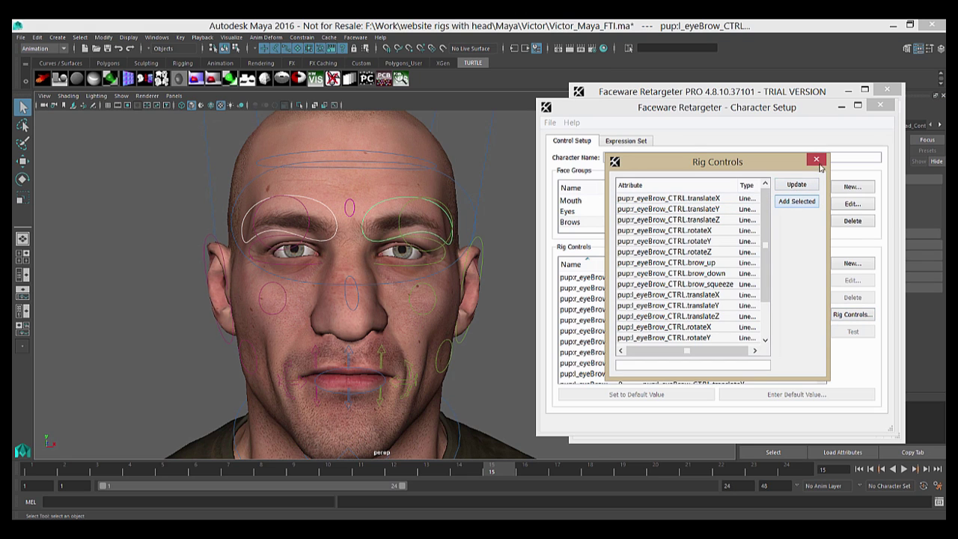
pyautogui.click(817, 160)
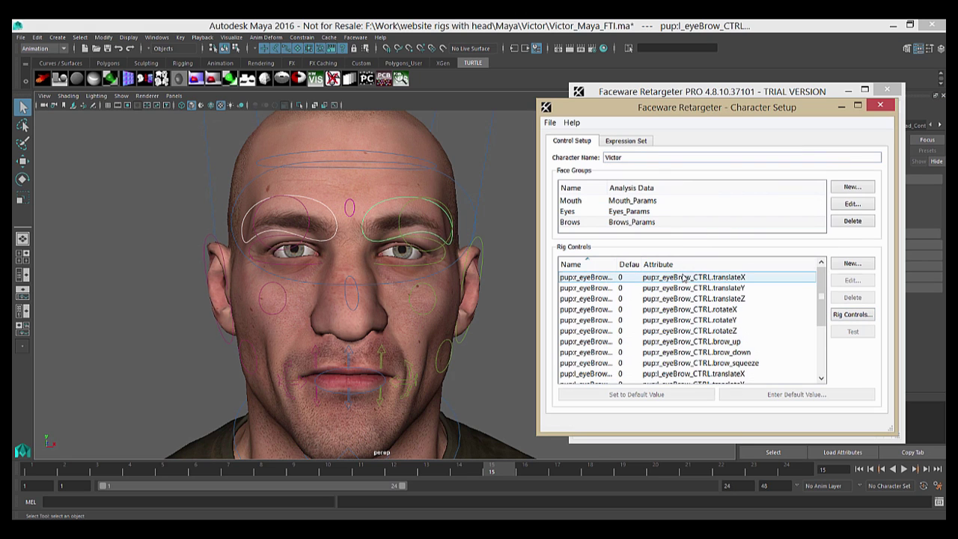
# Reset all Brows attributes to their default values.
pyautogui.click(685, 278)
pyautogui.scroll(-3, 678, 352)
pyautogui.keyDown('shift'); pyautogui.click(668, 372); pyautogui.keyUp('shift')
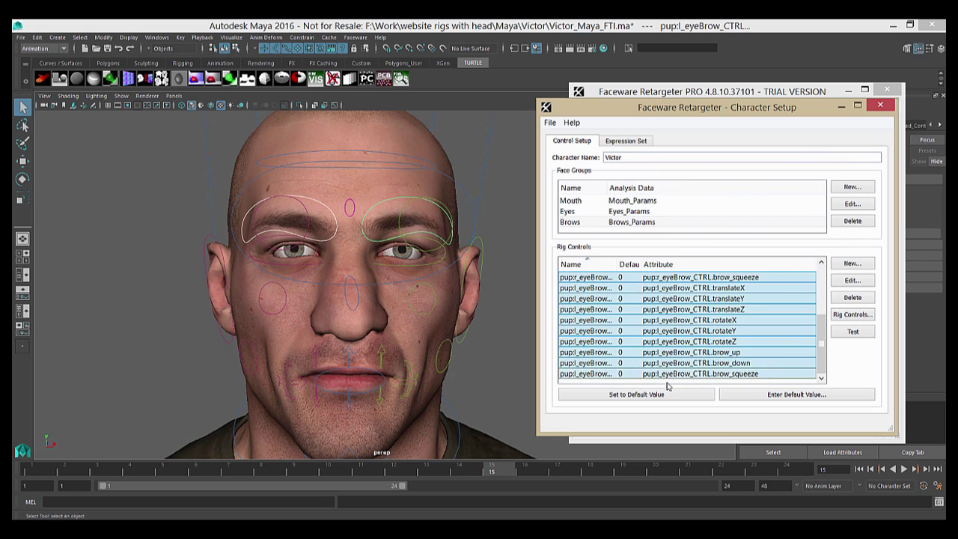
pyautogui.click(665, 394)
pyautogui.click(693, 308)
pyautogui.hotkey('ctrl', 'a')
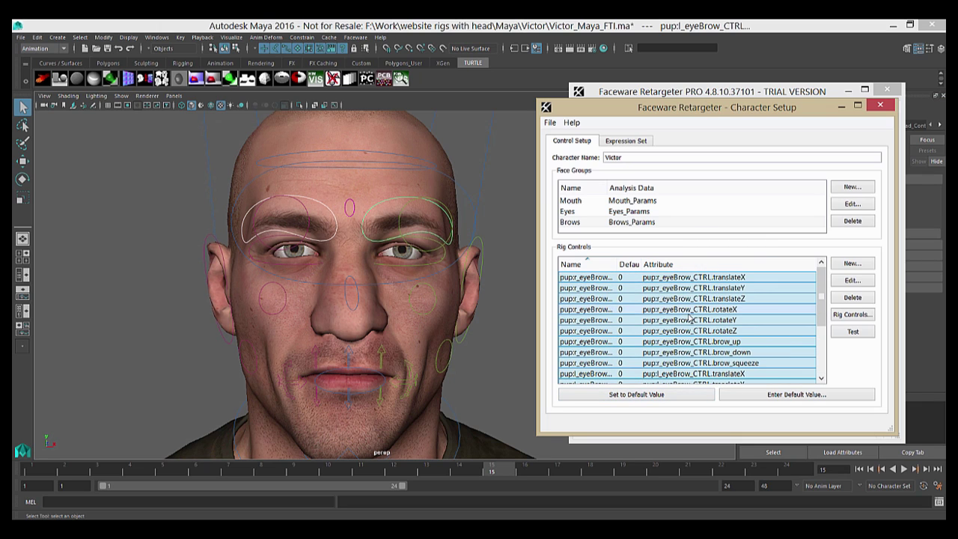
pyautogui.click(636, 201)
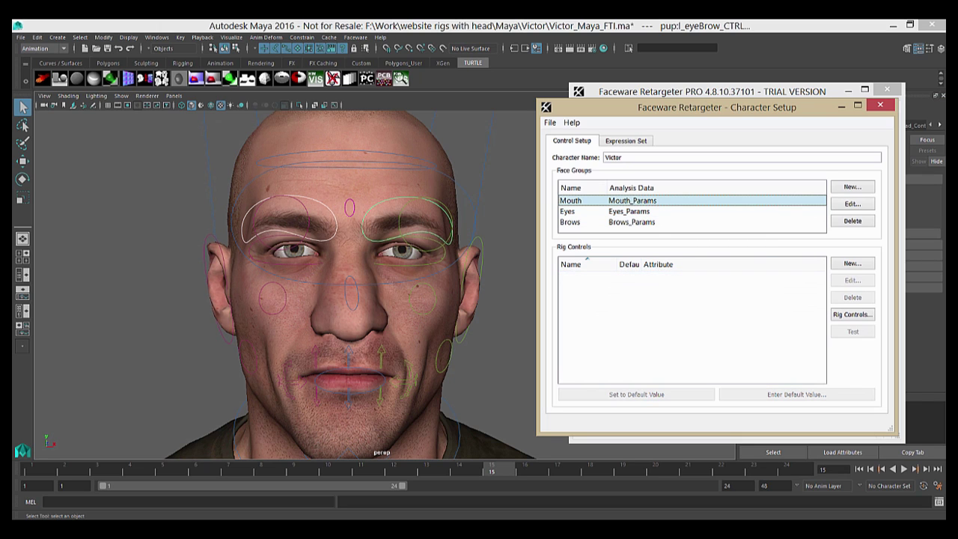
# Select the upper and lower lip, lip corner, mouth oval and jaw controls in the viewport.
pyautogui.click(315, 352)
pyautogui.keyDown('shift'); pyautogui.click(349, 354); pyautogui.keyUp('shift')
pyautogui.keyDown('shift'); pyautogui.click(380, 354); pyautogui.keyUp('shift')
pyautogui.keyDown('shift'); pyautogui.click(410, 374); pyautogui.keyUp('shift')
pyautogui.keyDown('shift'); pyautogui.click(381, 403); pyautogui.keyUp('shift')
pyautogui.keyDown('shift'); pyautogui.click(349, 402); pyautogui.keyUp('shift')
pyautogui.keyDown('shift'); pyautogui.click(316, 403); pyautogui.keyUp('shift')
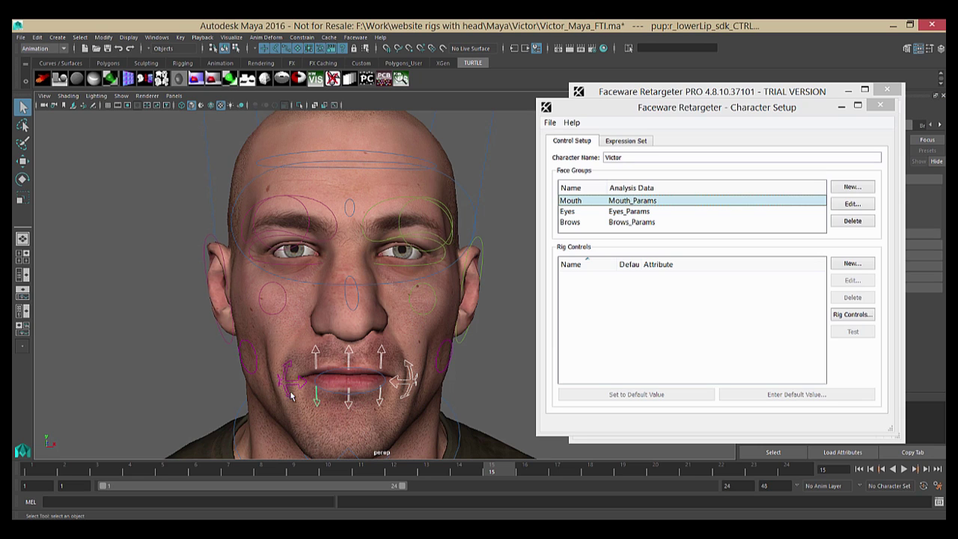
pyautogui.keyDown('shift'); pyautogui.click(289, 384); pyautogui.keyUp('shift')
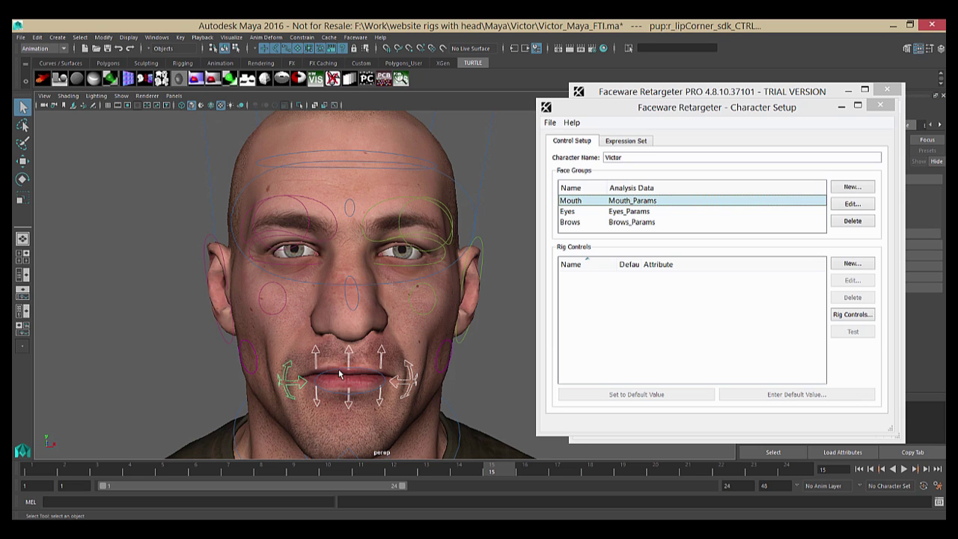
pyautogui.click(339, 375)
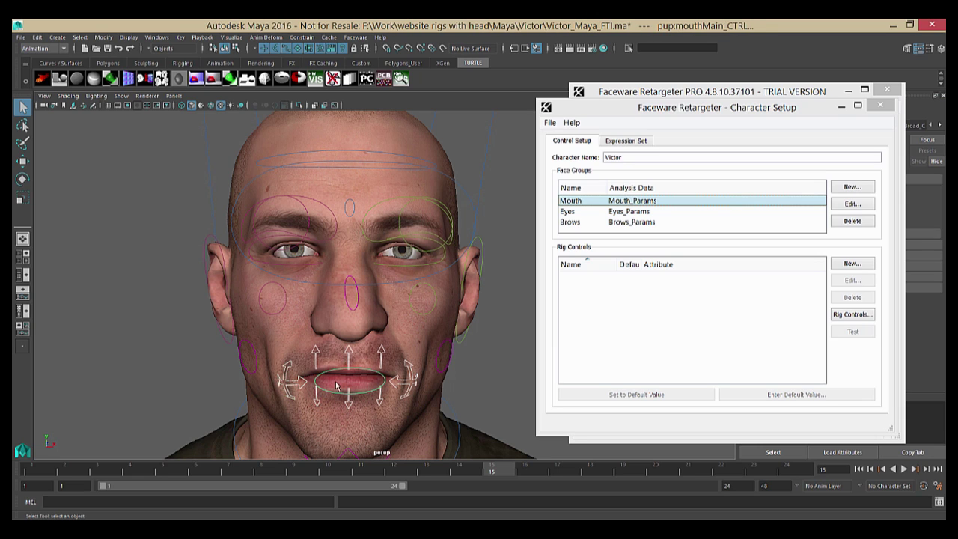
pyautogui.click(348, 452)
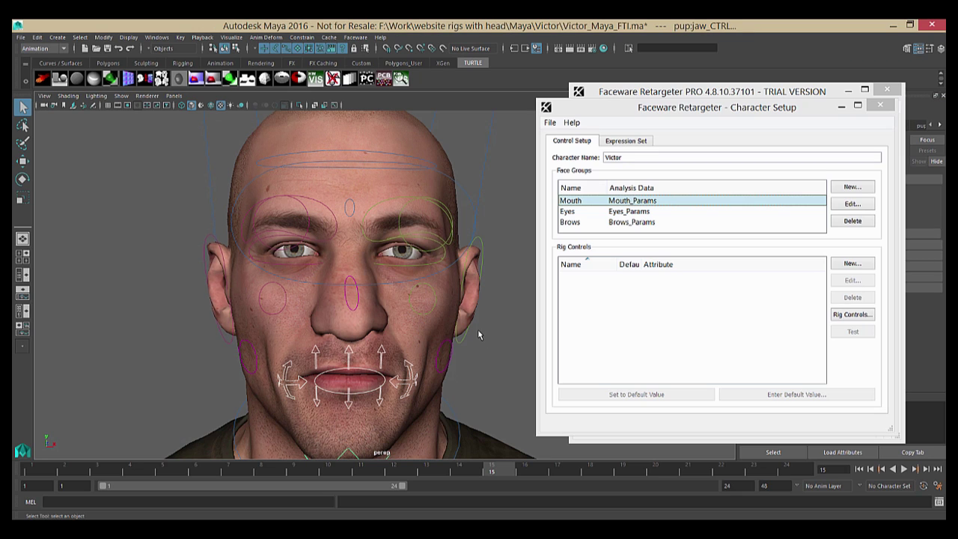
# Add the lip, mouth and jaw attributes to Mouth and set them all to default values.
pyautogui.click(846, 316)
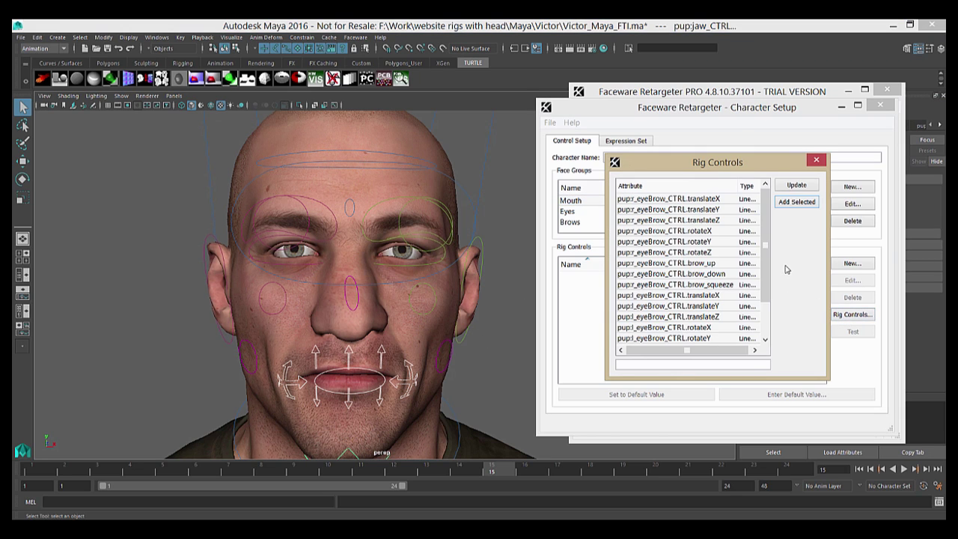
pyautogui.click(788, 202)
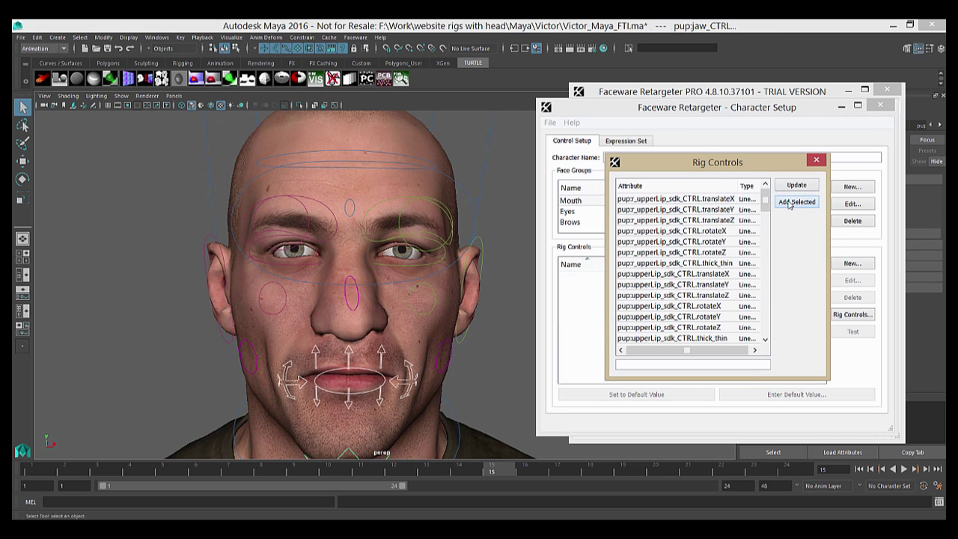
pyautogui.click(816, 160)
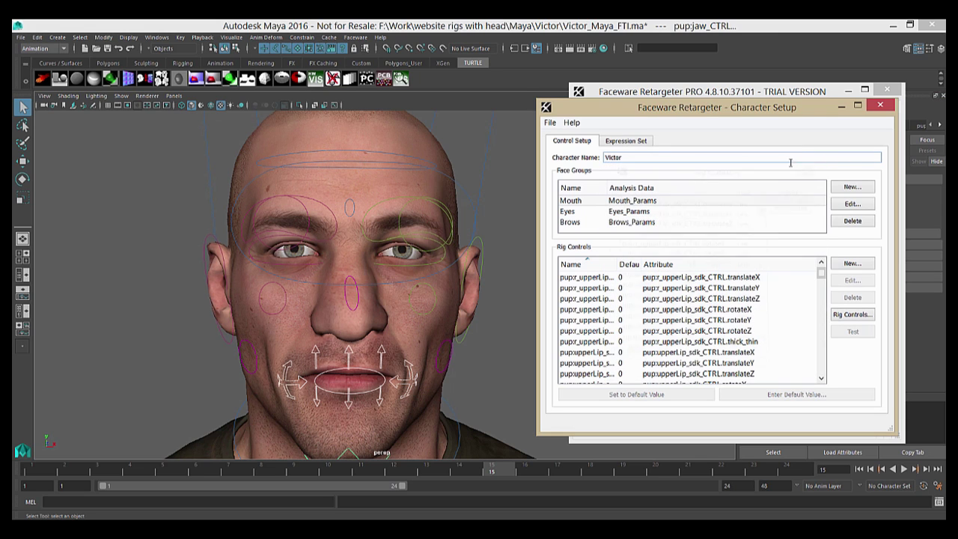
pyautogui.click(715, 277)
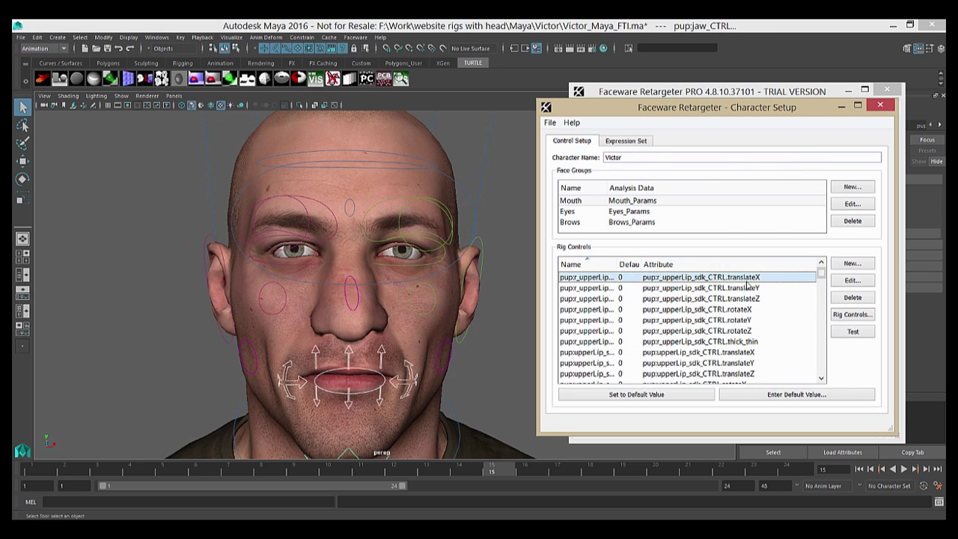
pyautogui.moveTo(821, 275); pyautogui.dragTo(823, 374)
pyautogui.keyDown('shift'); pyautogui.click(790, 373); pyautogui.keyUp('shift')
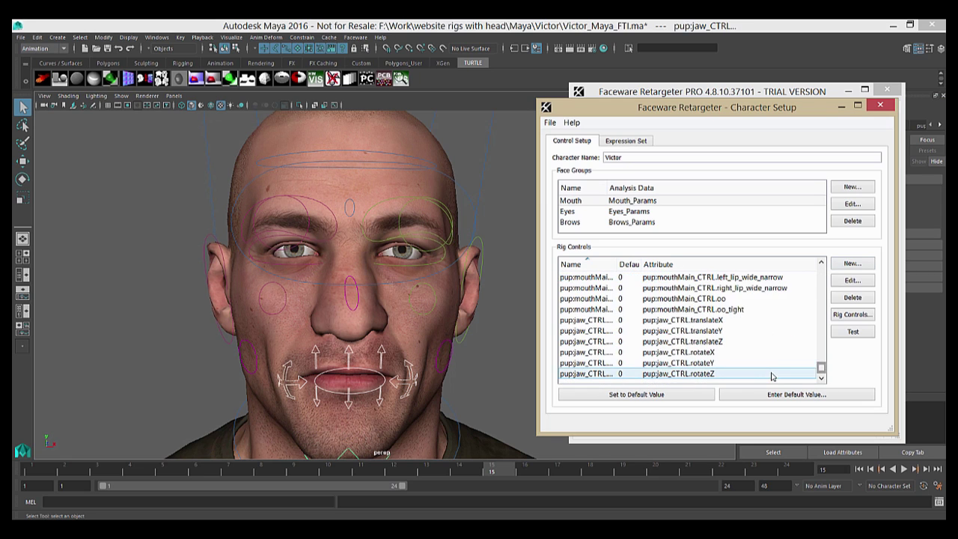
pyautogui.click(679, 398)
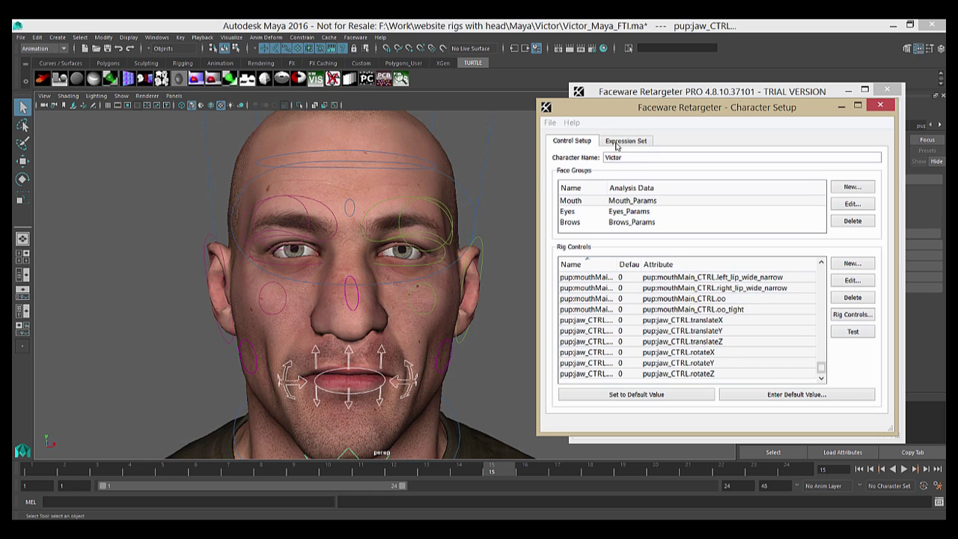
# Save the setup as victor_demo in C:\demo, then select the jaw translate rows.
pyautogui.click(550, 124)
pyautogui.click(567, 174)
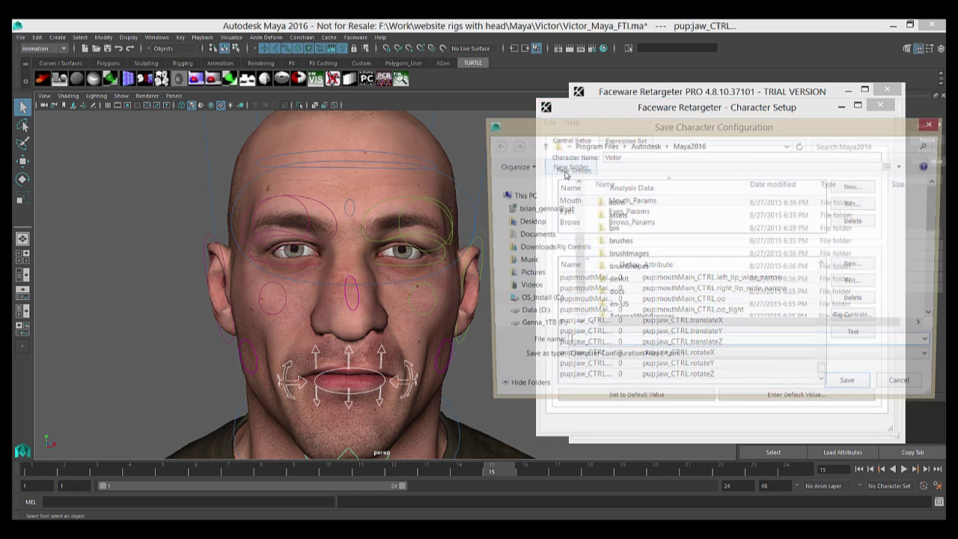
pyautogui.click(535, 301)
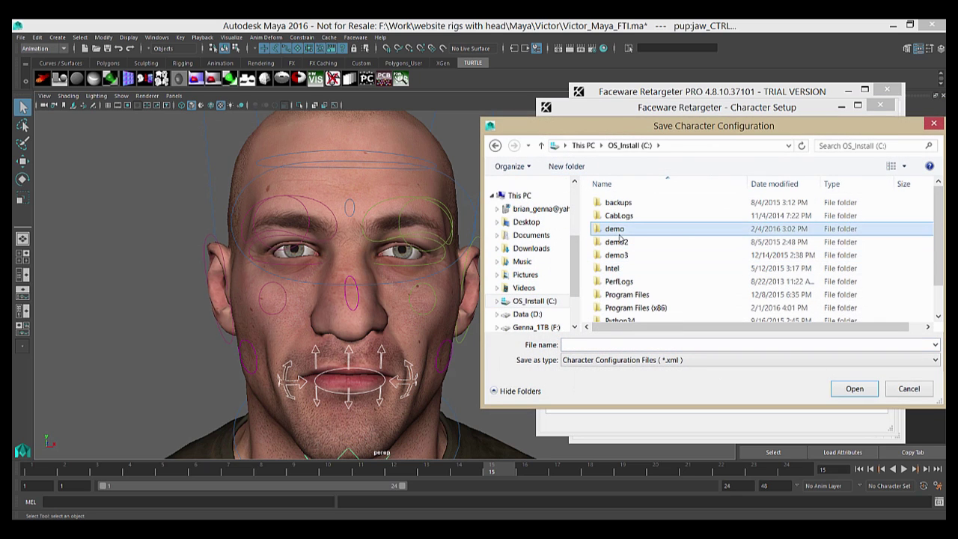
pyautogui.doubleClick(615, 228)
pyautogui.click(617, 345)
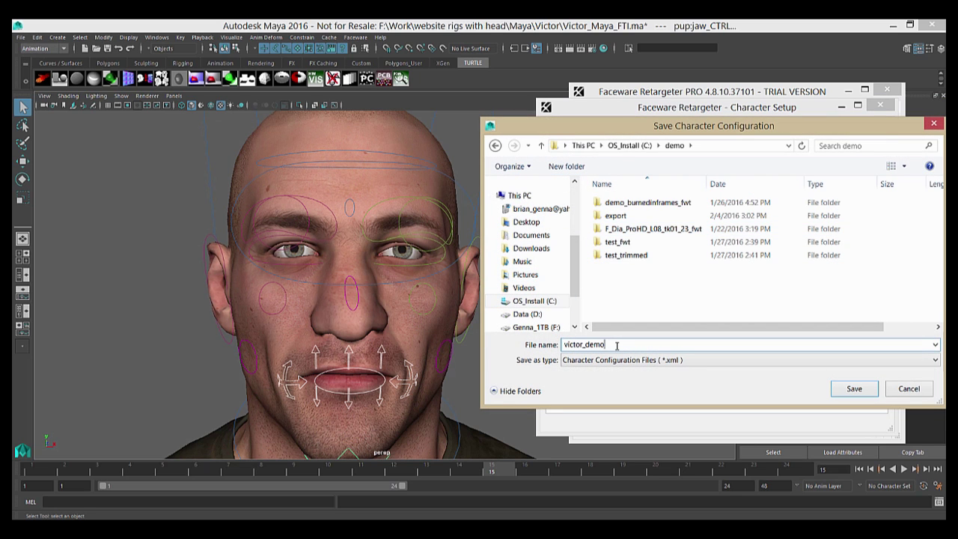
pyautogui.write('victor_demo')
pyautogui.press('Return')
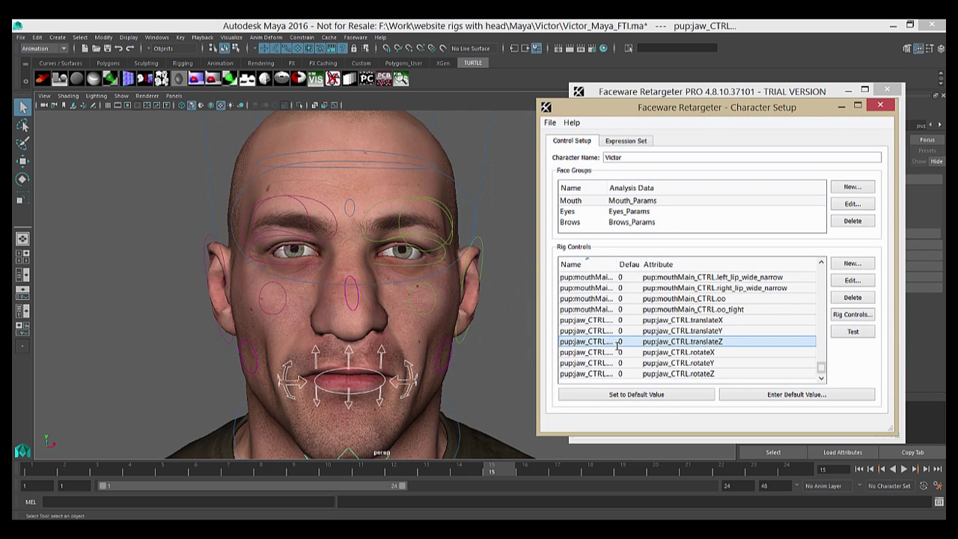
pyautogui.click(670, 331)
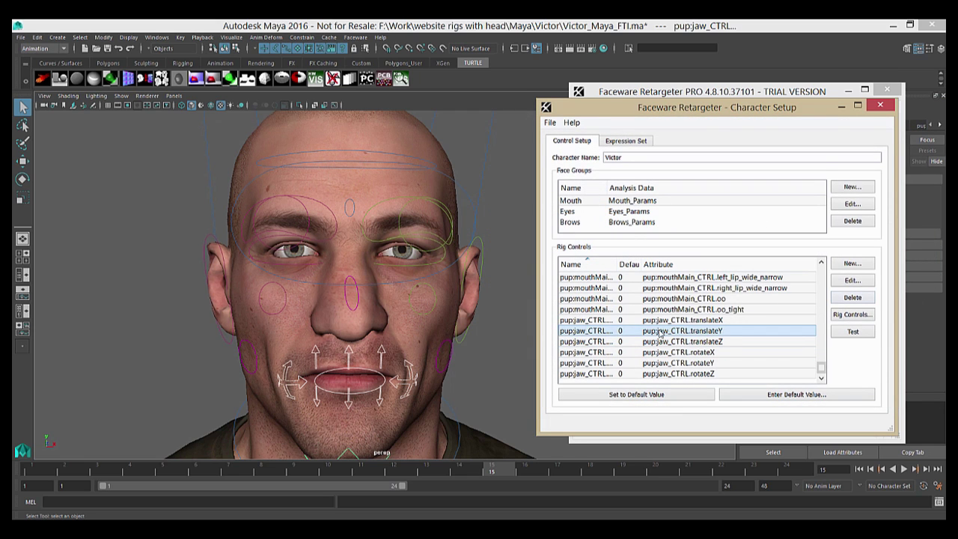
pyautogui.click(635, 322)
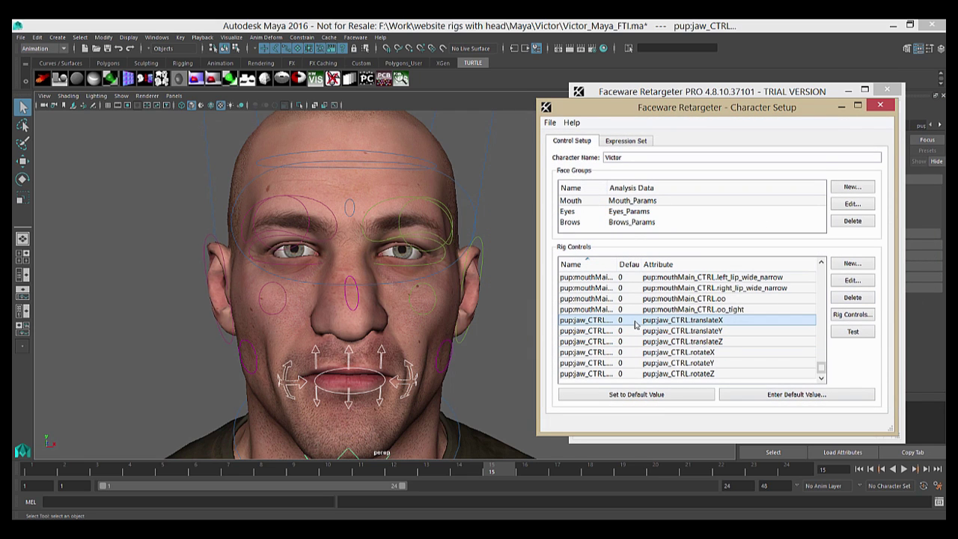